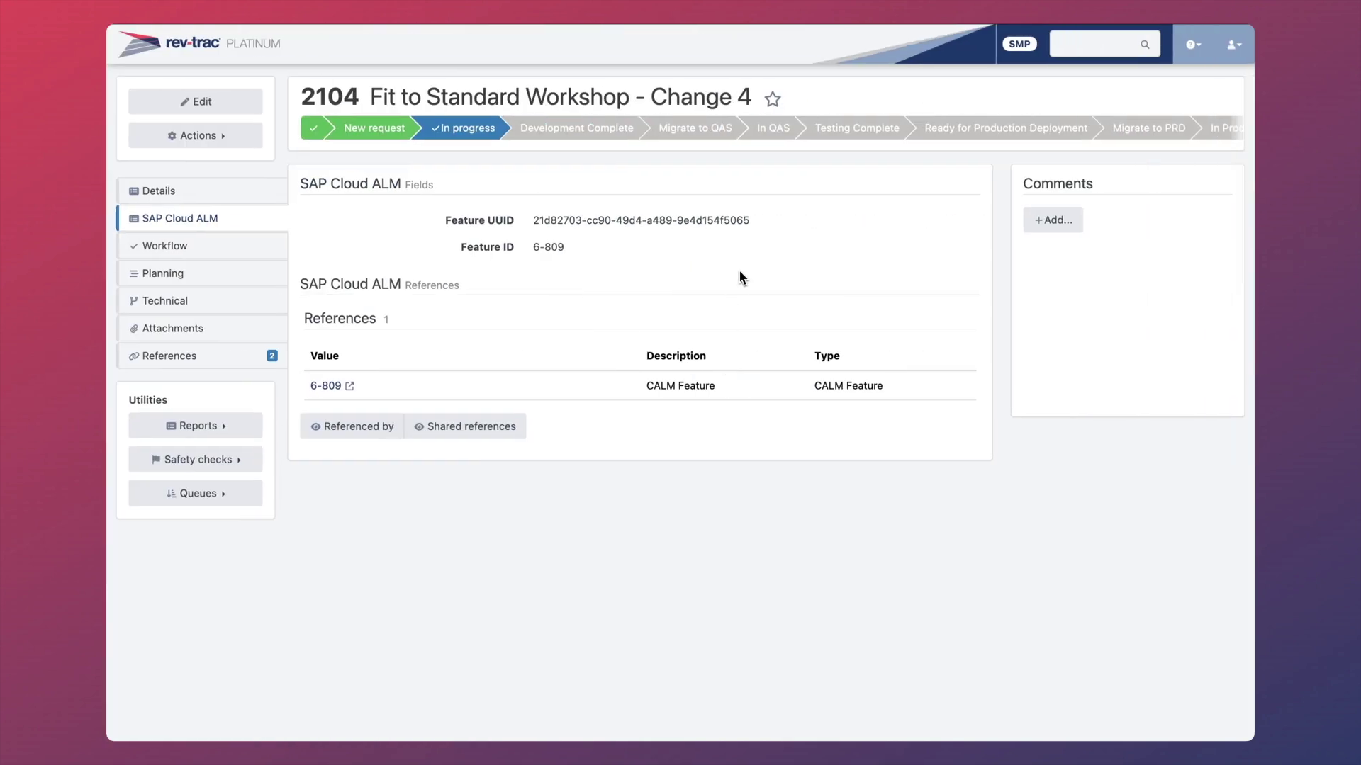
Sign and approve the In progress status of request 2104, and open the request's technical details.
left_click(469, 129)
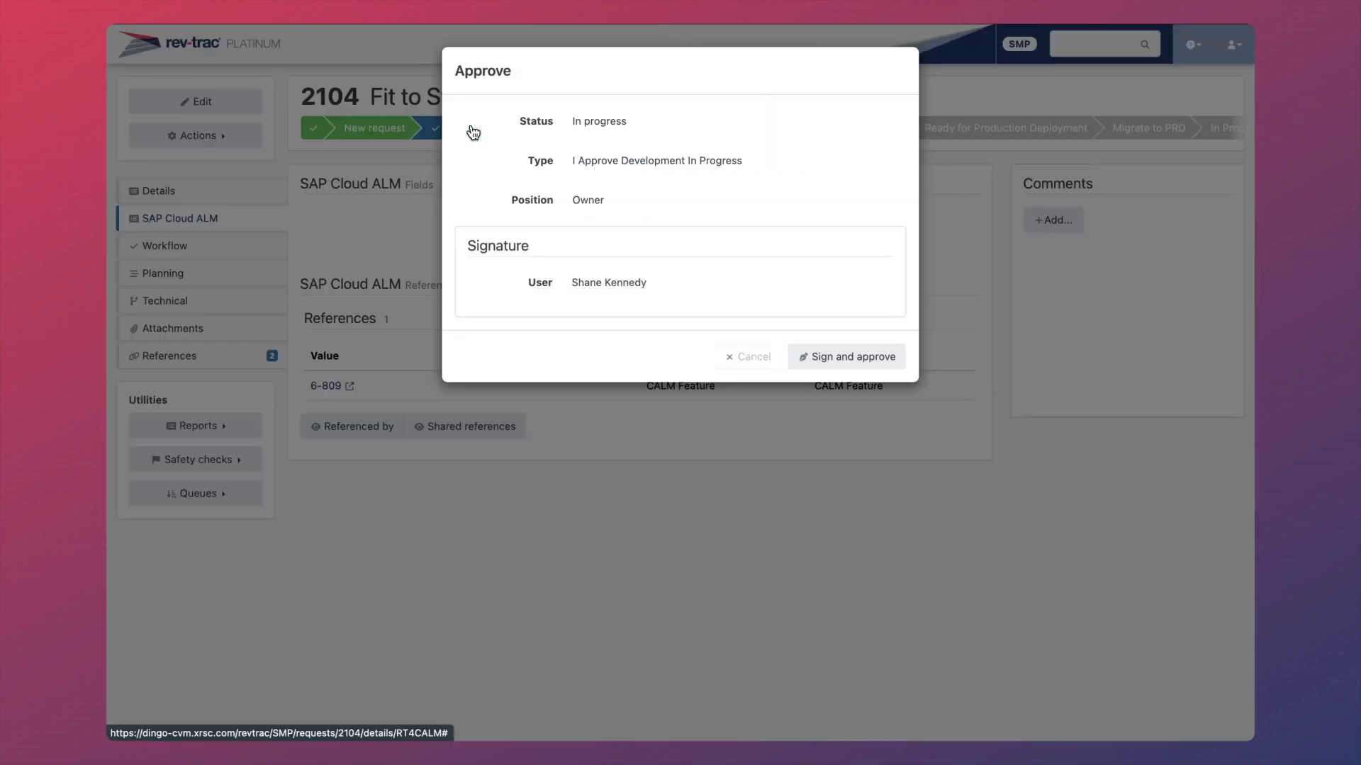
left_click(830, 358)
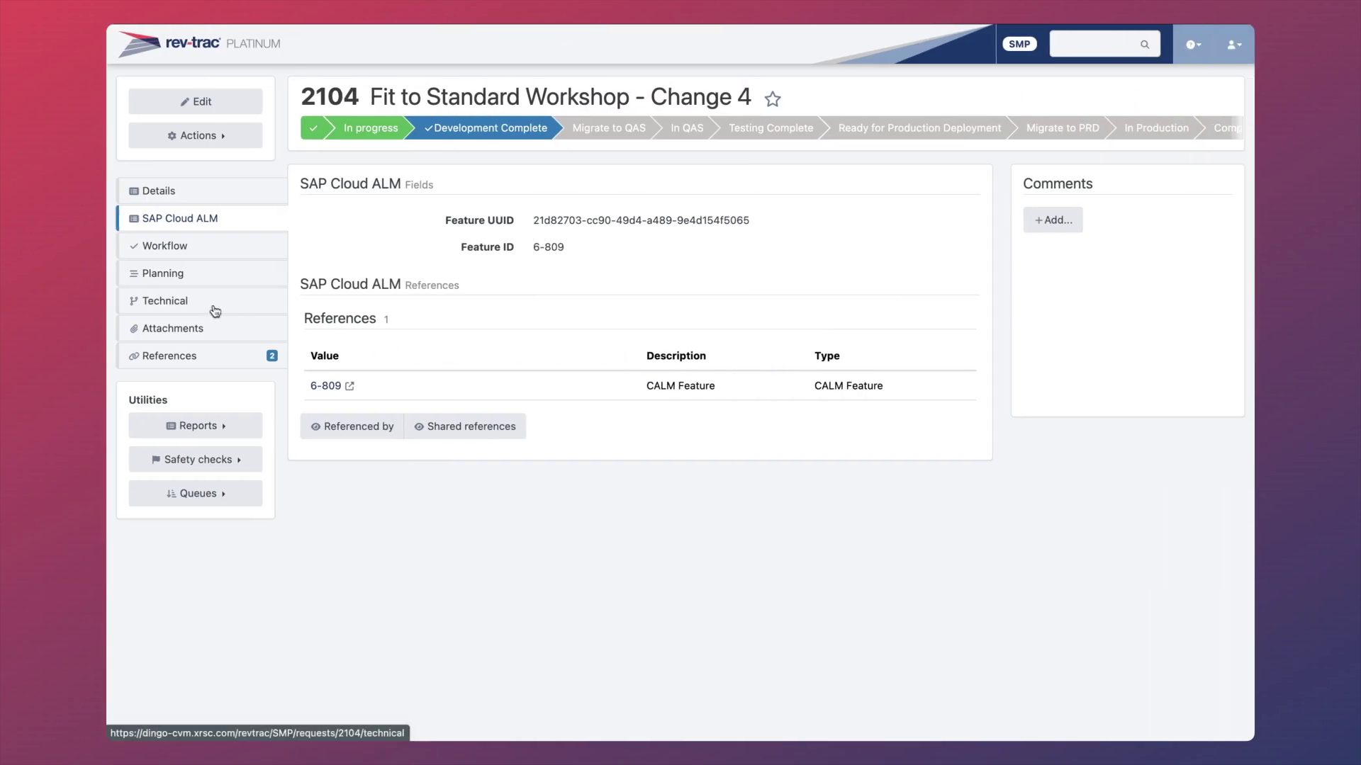
left_click(211, 303)
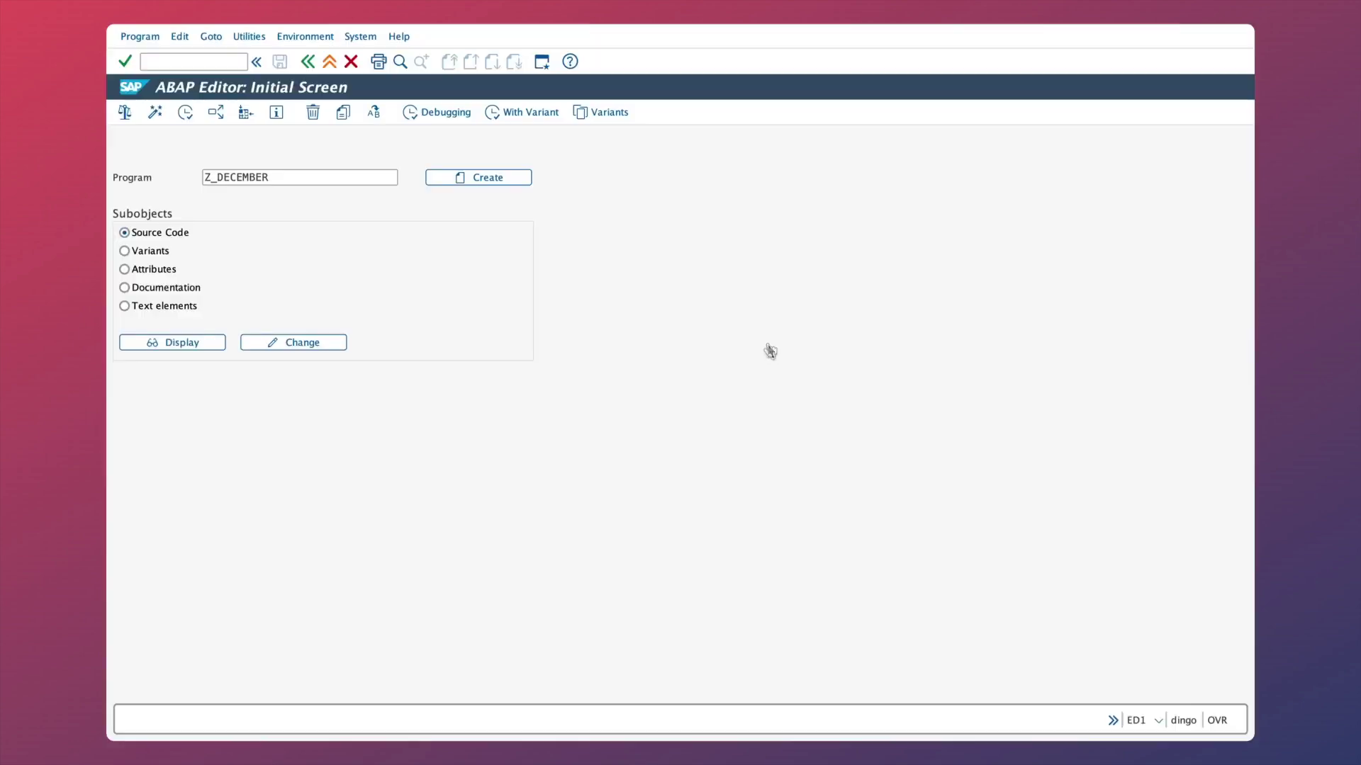
Switch to the SAP ABAP Editor and add the comment "* Fit to Standard Feature 4" to the source code of Z_DECEMBER.
left_click(312, 345)
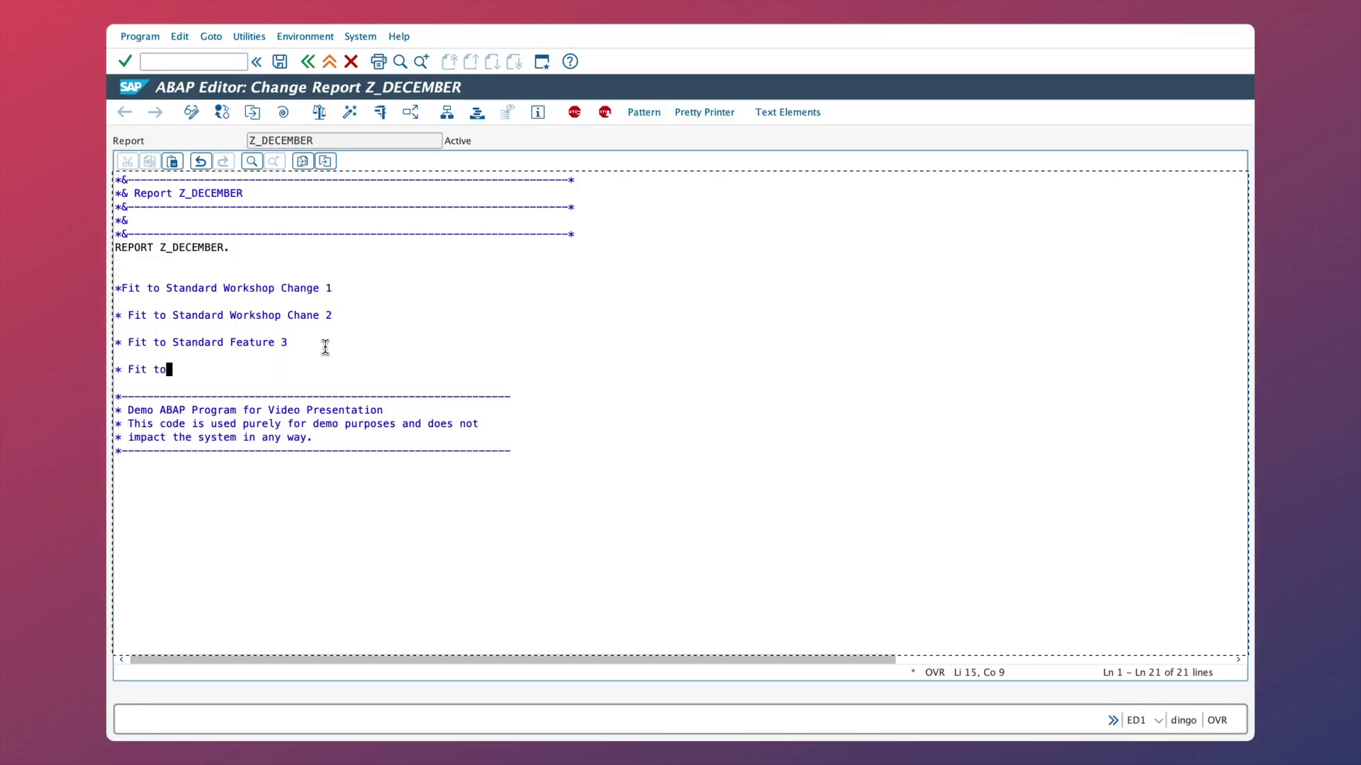
type("Standard Feature 4")
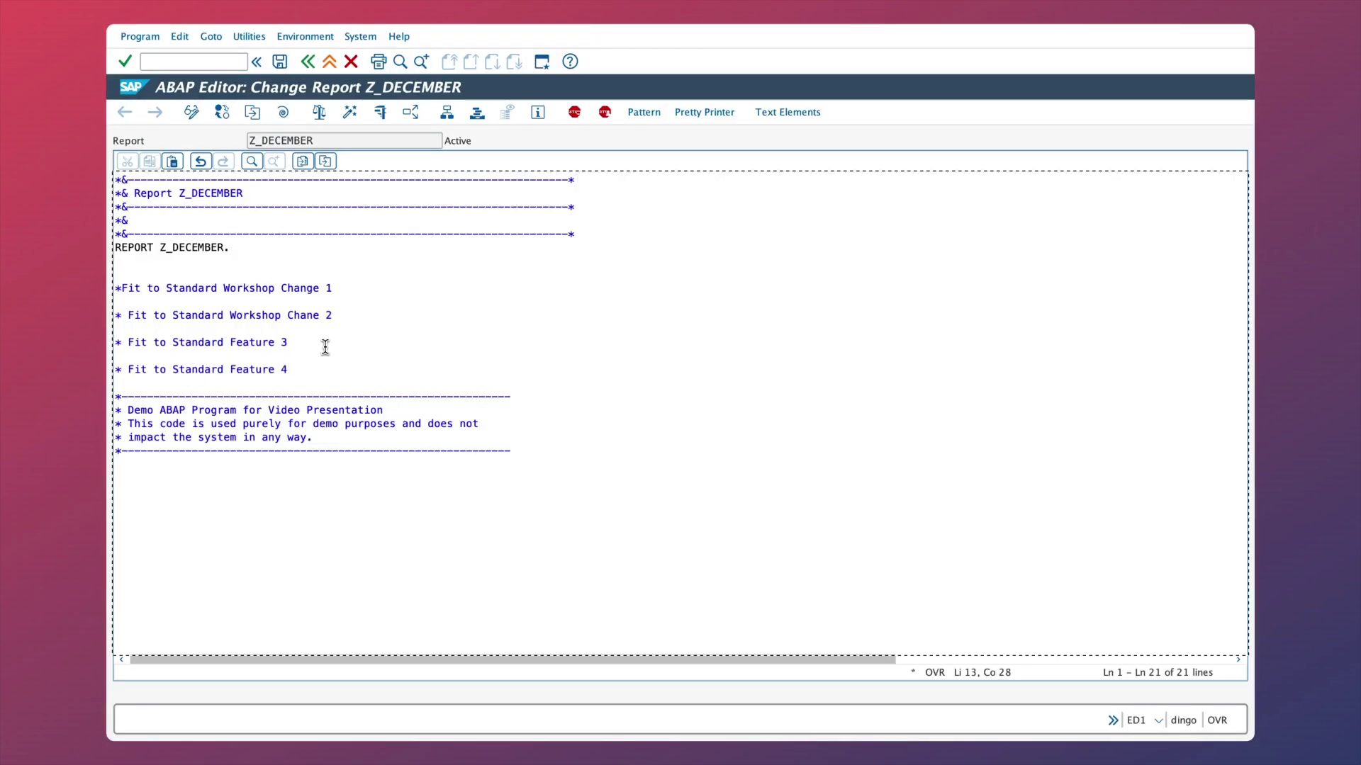
Activate the report, generating a workbench transport from Rev-Trac request 2104 with the text "Fit to Standard Workshop - Change 4".
left_click(350, 112)
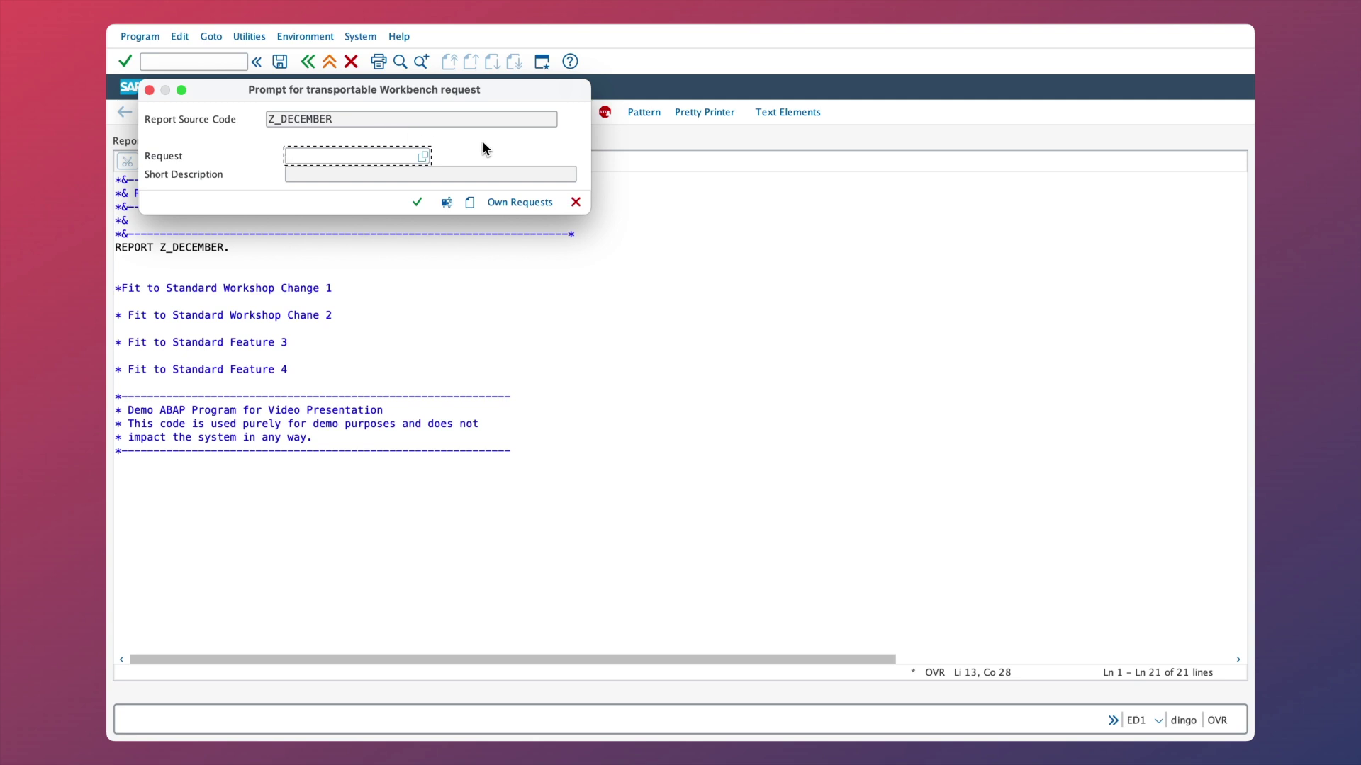
left_click(470, 202)
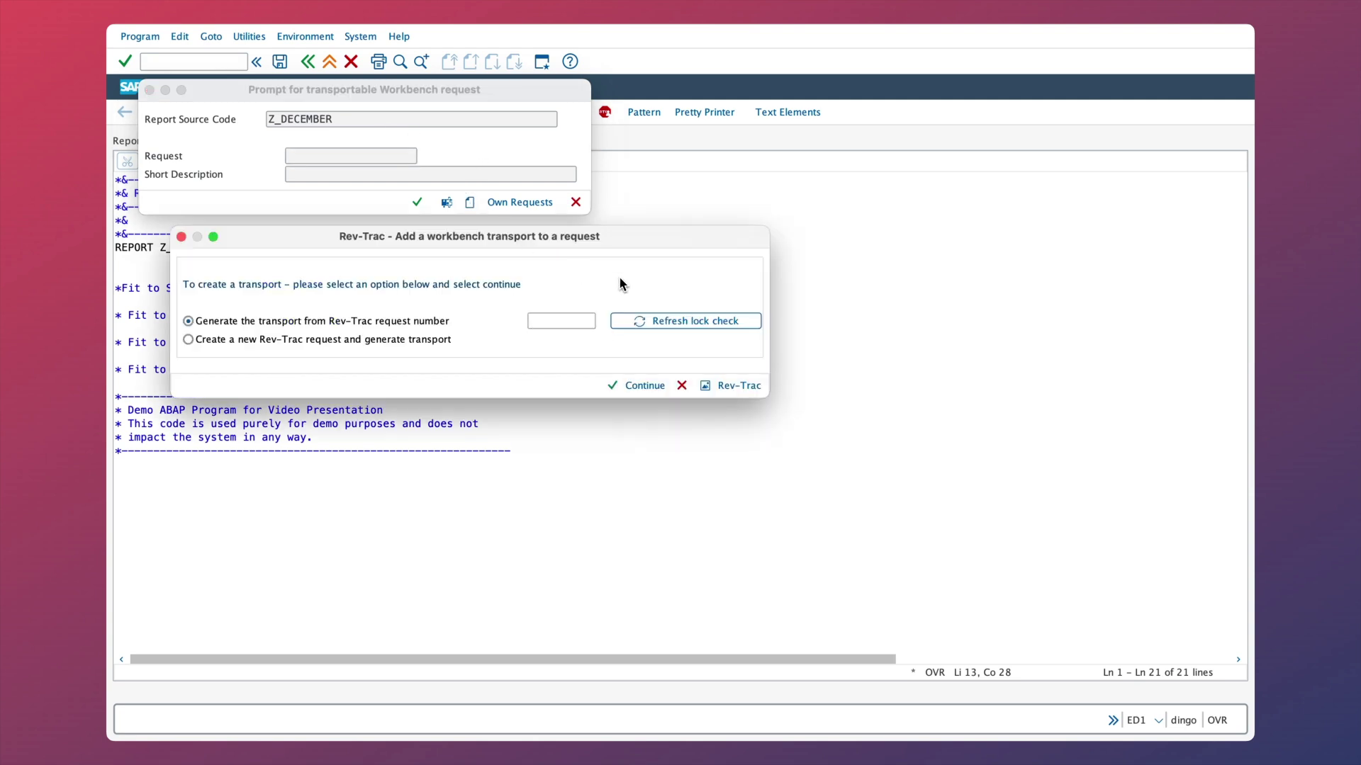
type("2104")
left_click(640, 385)
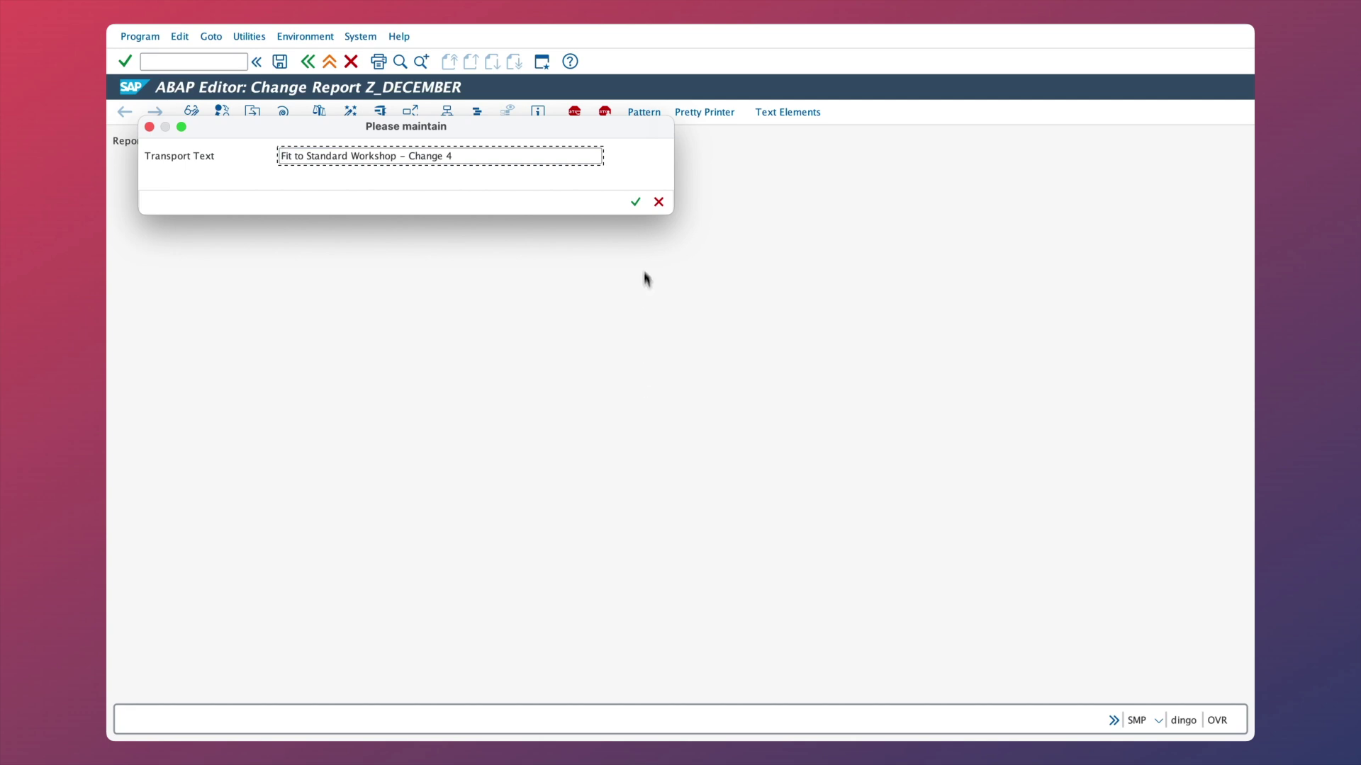
left_click(636, 202)
left_click(418, 202)
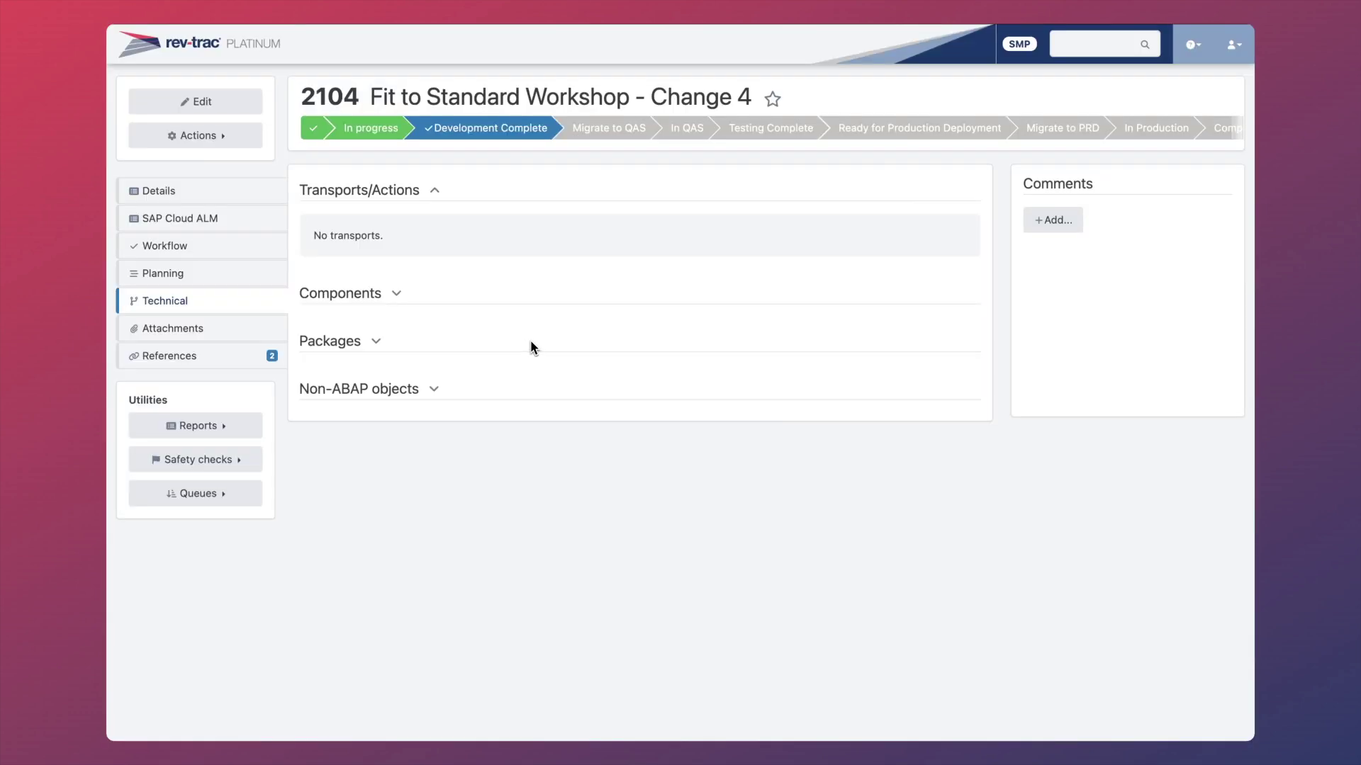
Switch to Rev-Trac, refresh request 2104, and sign and approve its Development Complete status.
key("super+r")
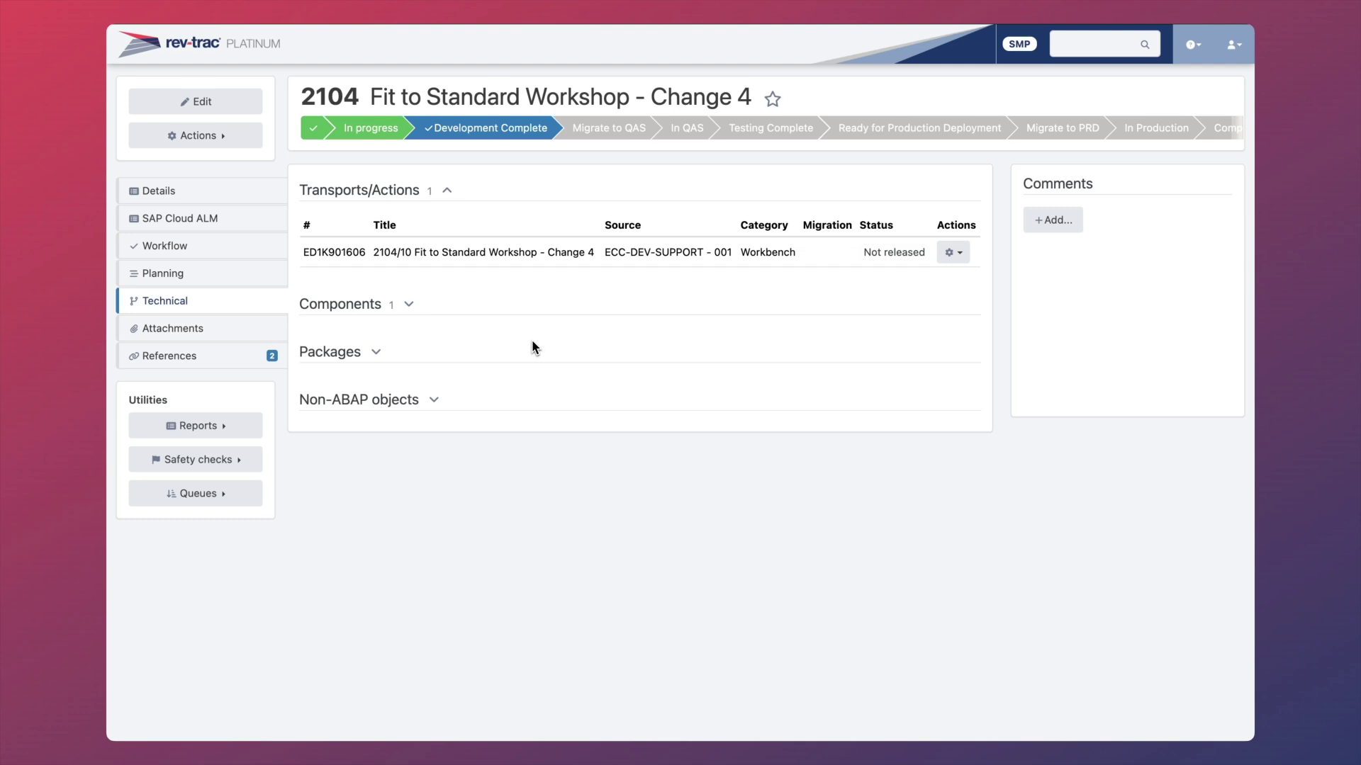
left_click(514, 136)
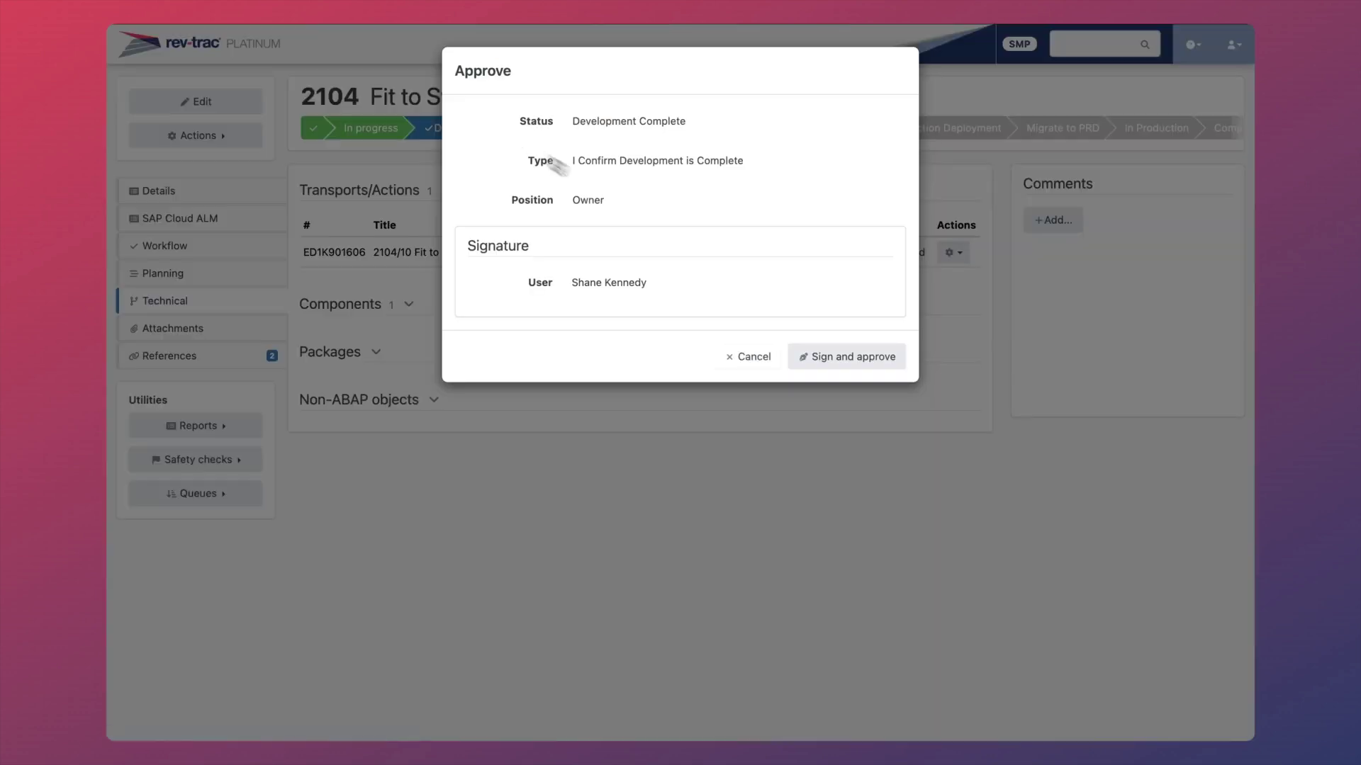
left_click(856, 363)
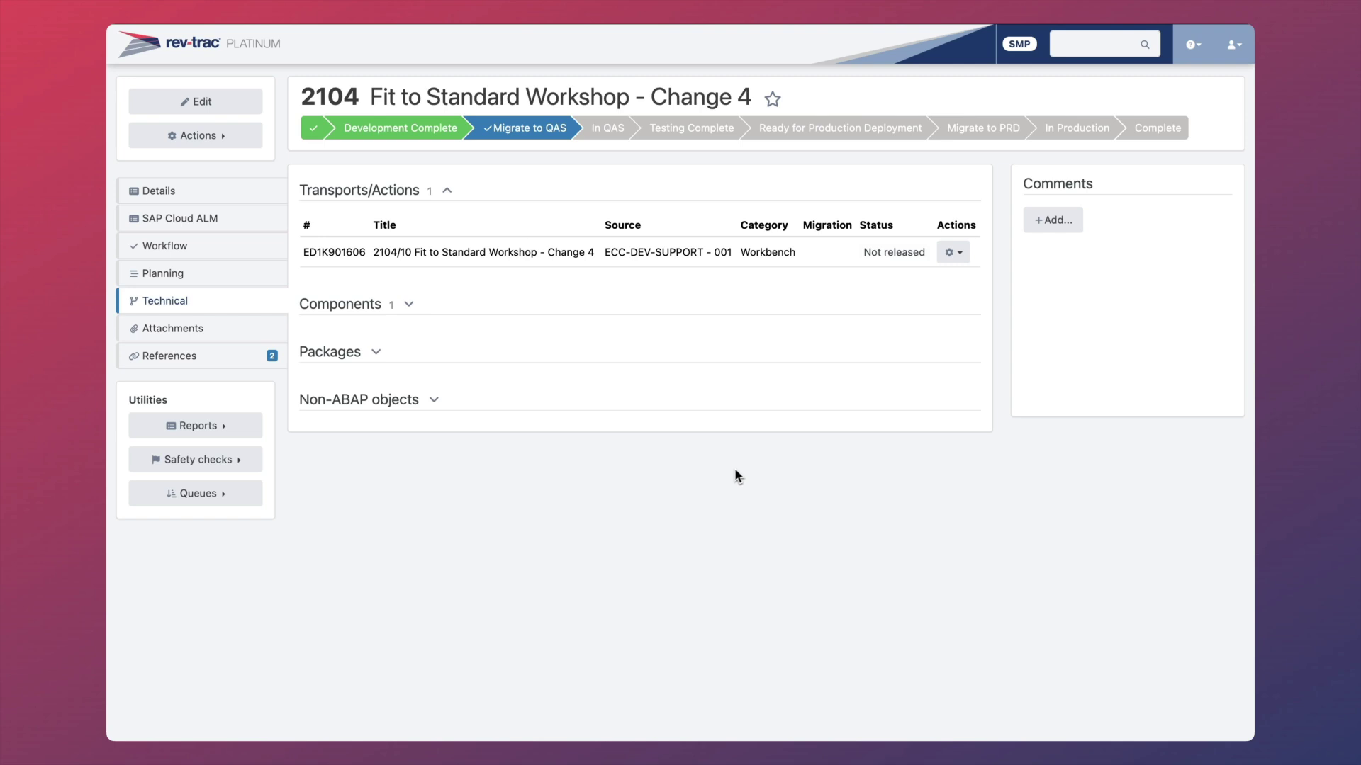
Approve Migrate to QAS for request 2104 after accepting the post-approval actions and pre-approval checks, and refresh its feature in SAP Cloud ALM.
left_click(543, 132)
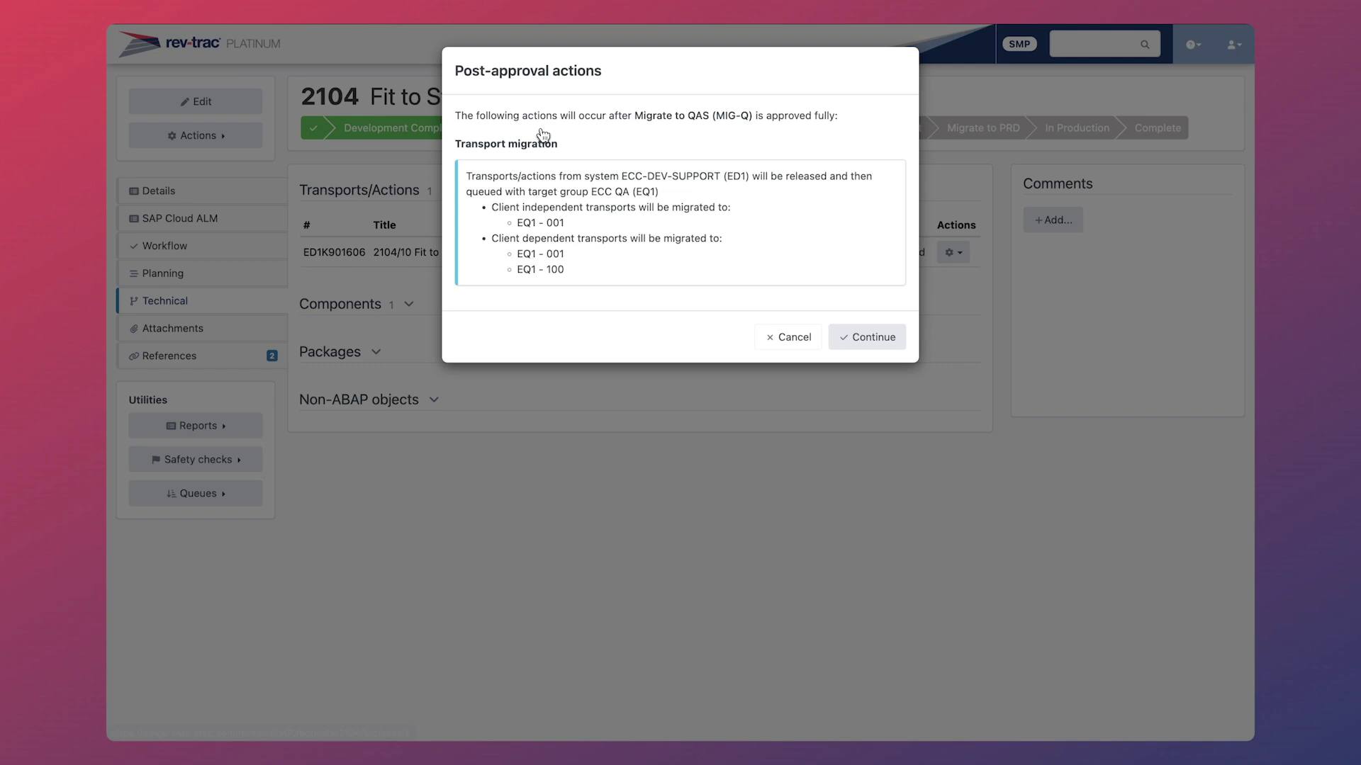
left_click(858, 338)
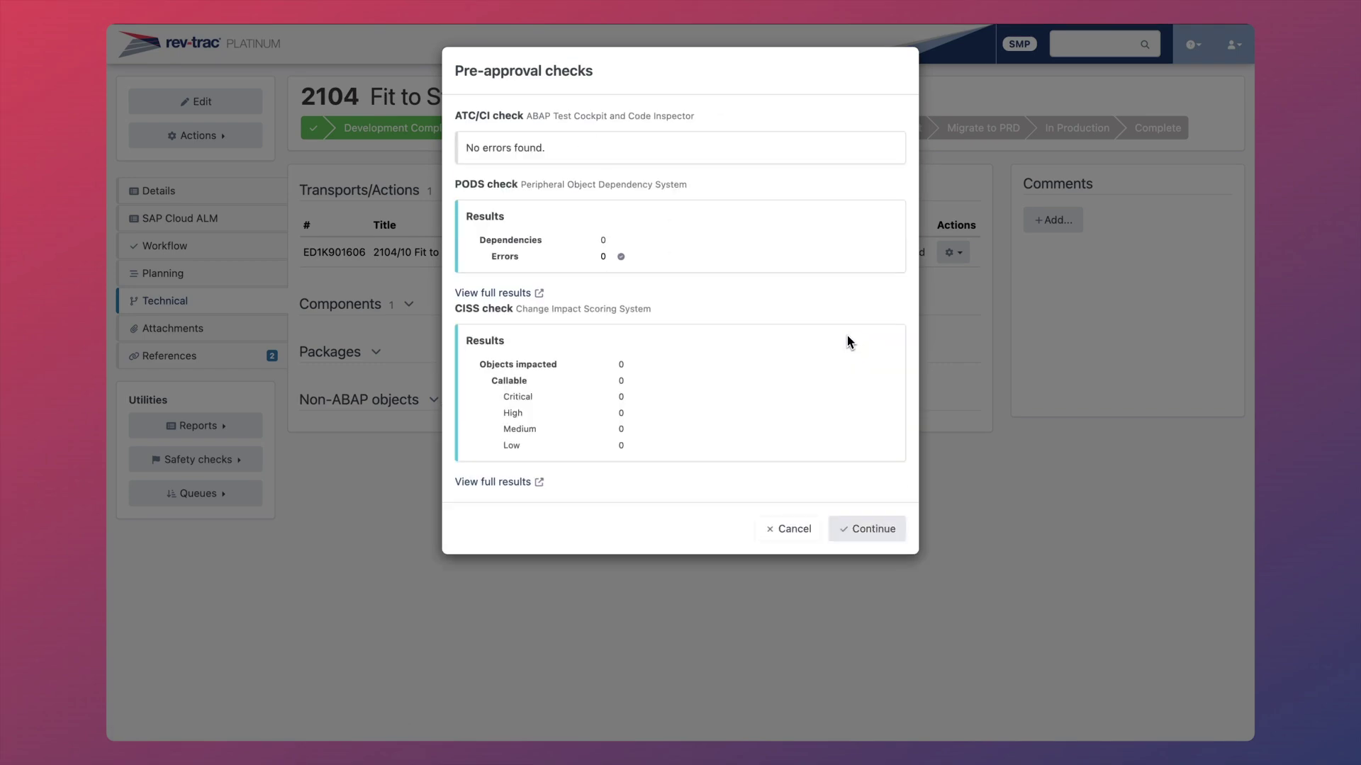
left_click(862, 528)
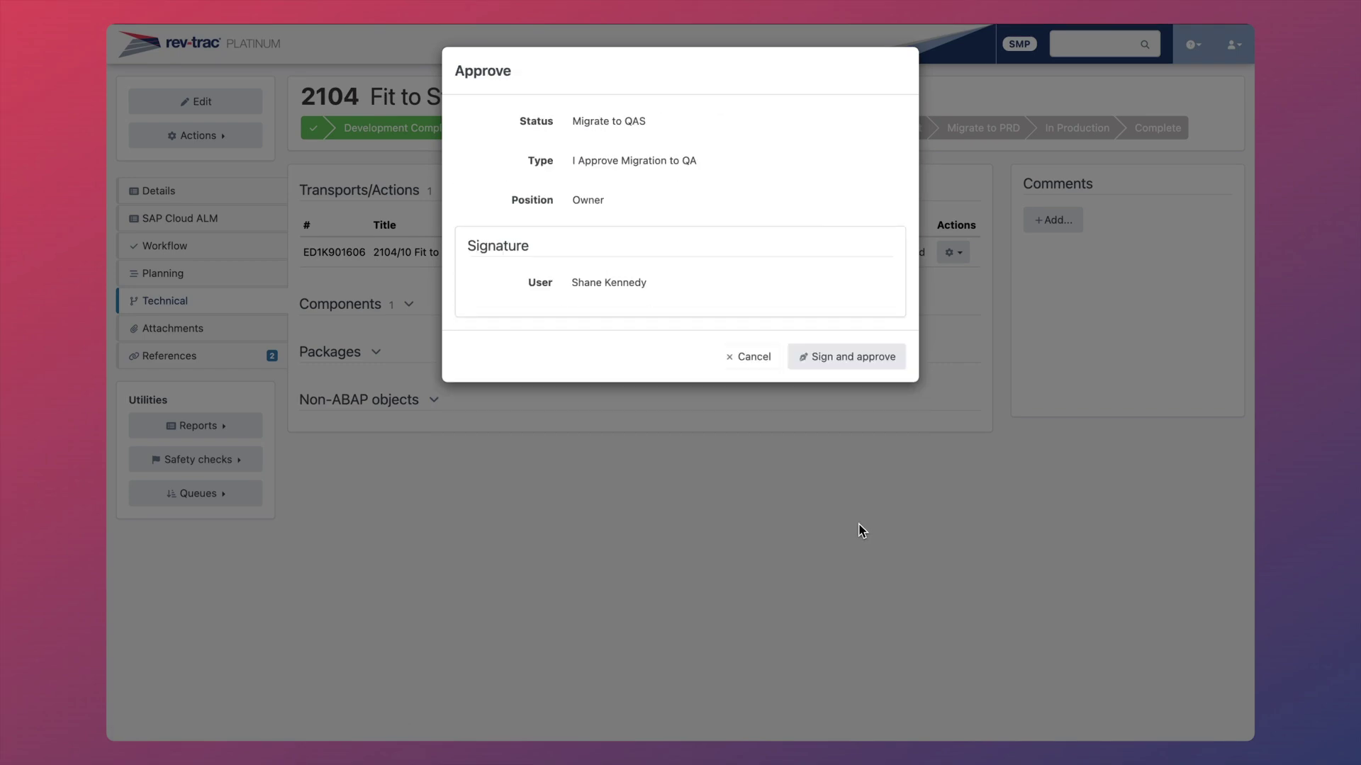
left_click(850, 362)
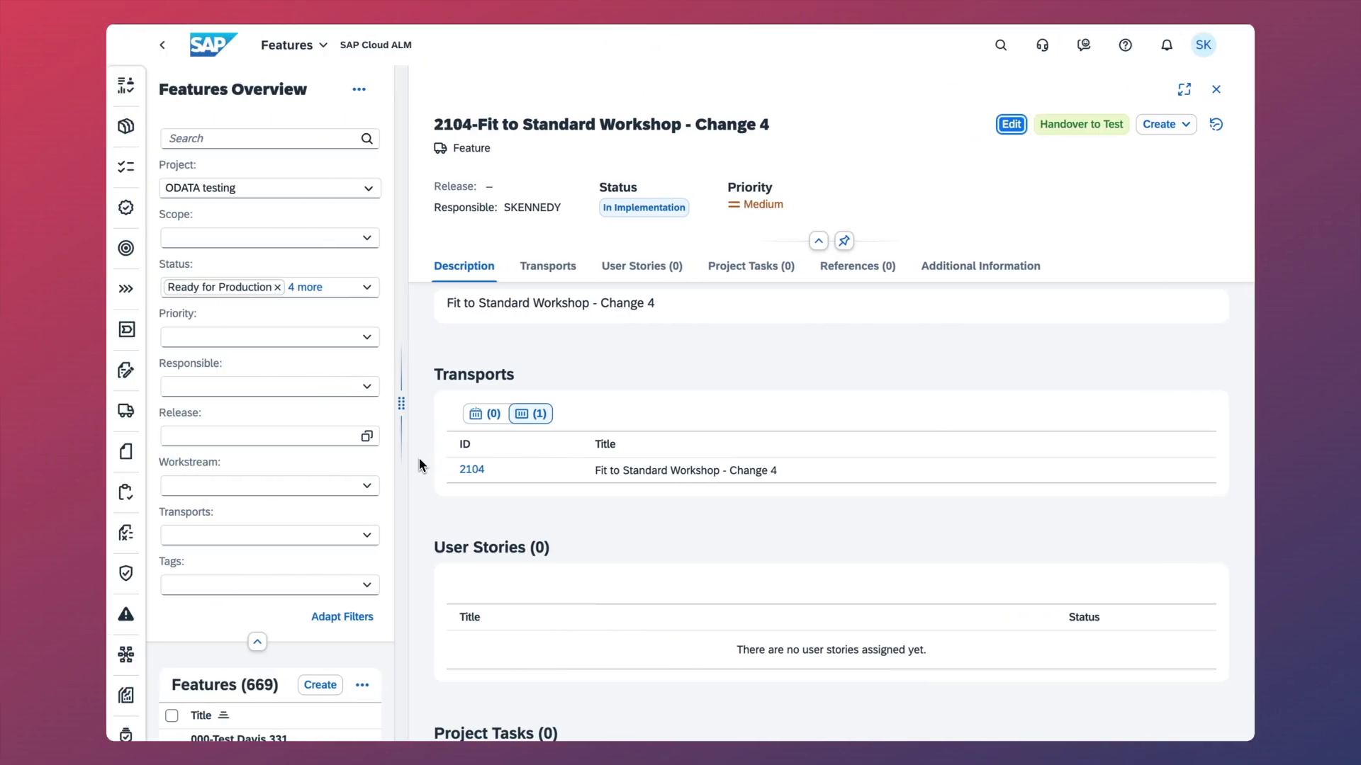
key("super+r")
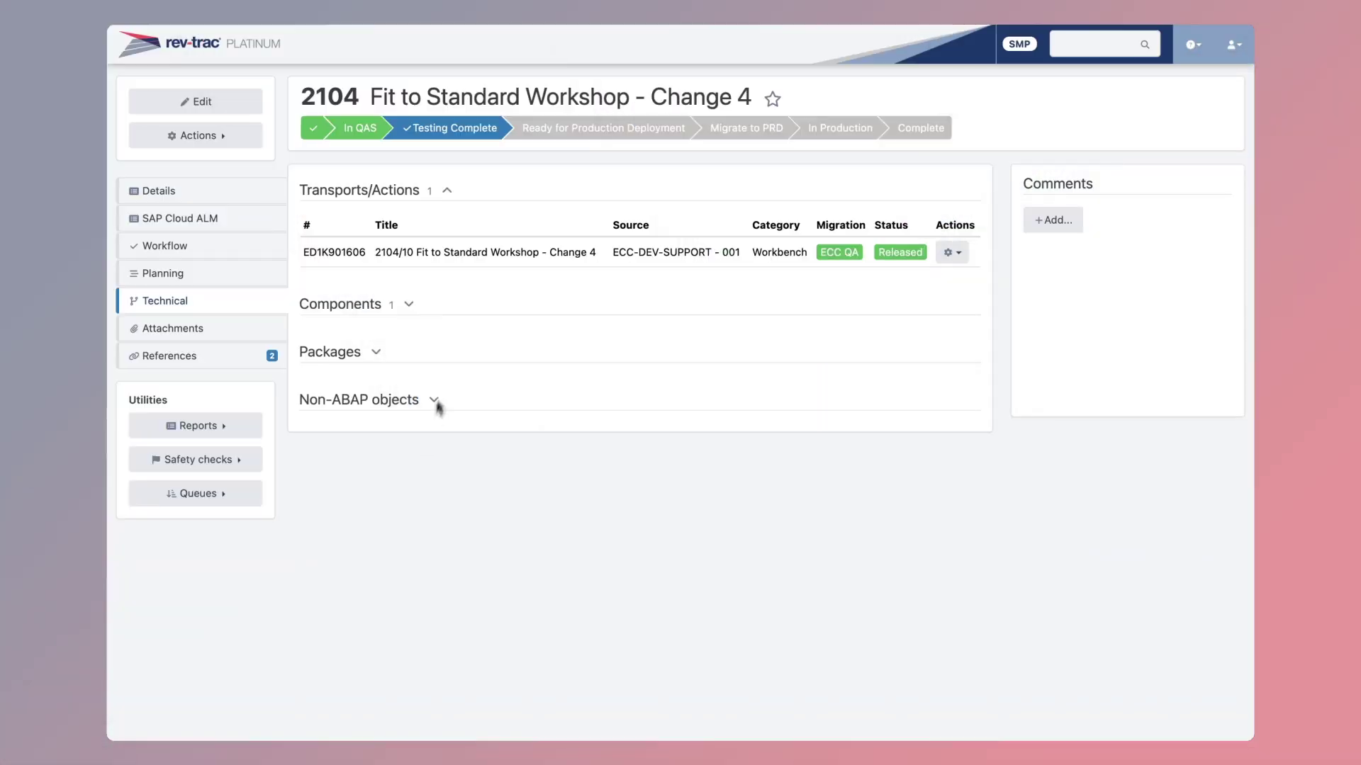
Switch back to Rev-Trac and sign the "I approve Testing Complete" approval for request 2104.
left_click(462, 130)
left_click(843, 247)
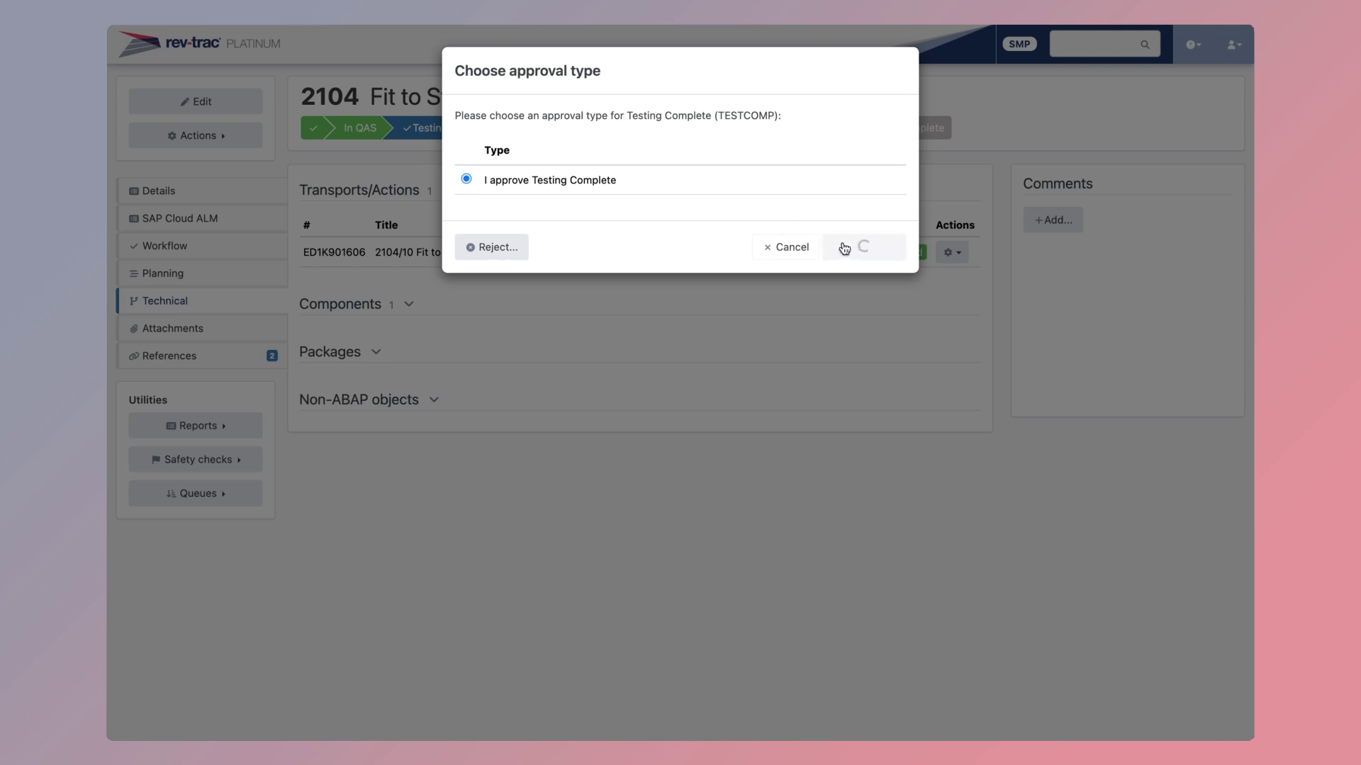
left_click(843, 357)
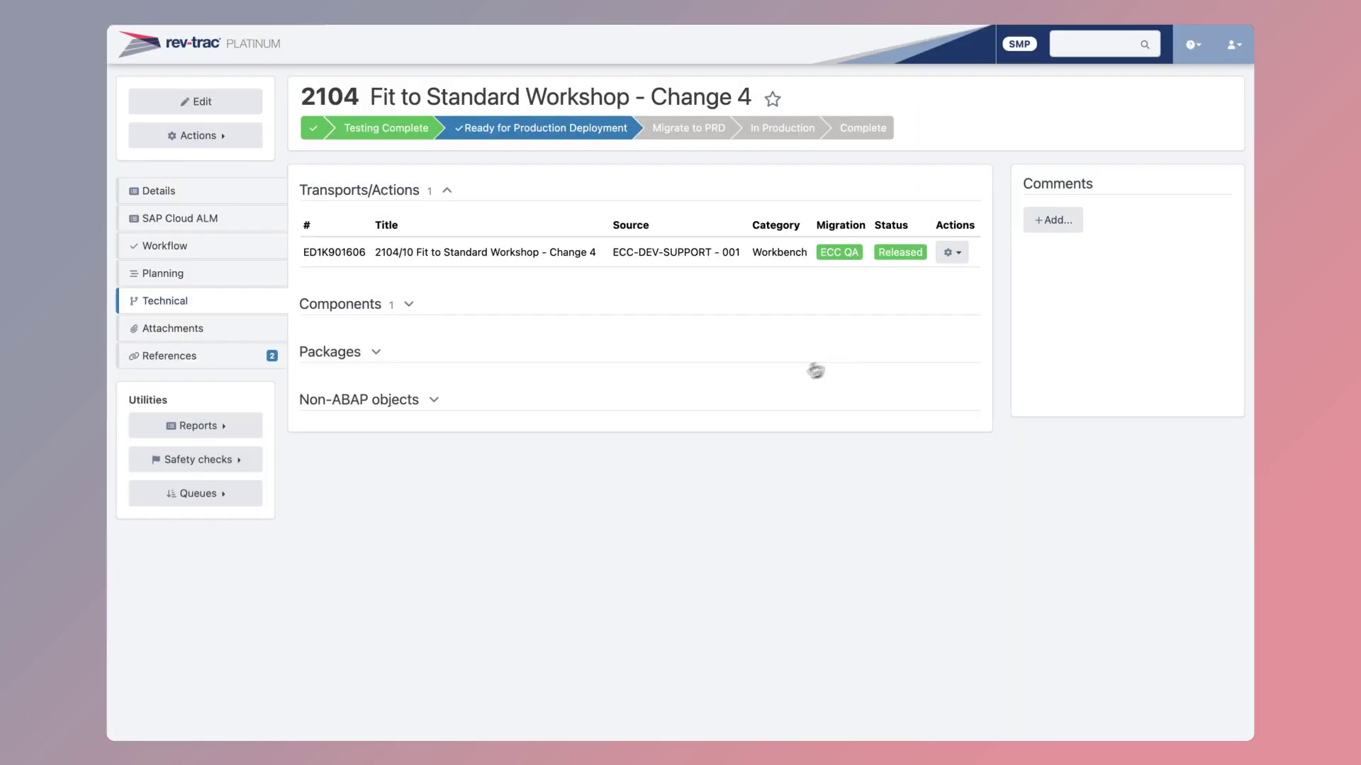
Switch to SAP Cloud ALM, refresh the Fit to Standard Workshop - Change 4 feature and approve it for production.
key("ctrl+Left")
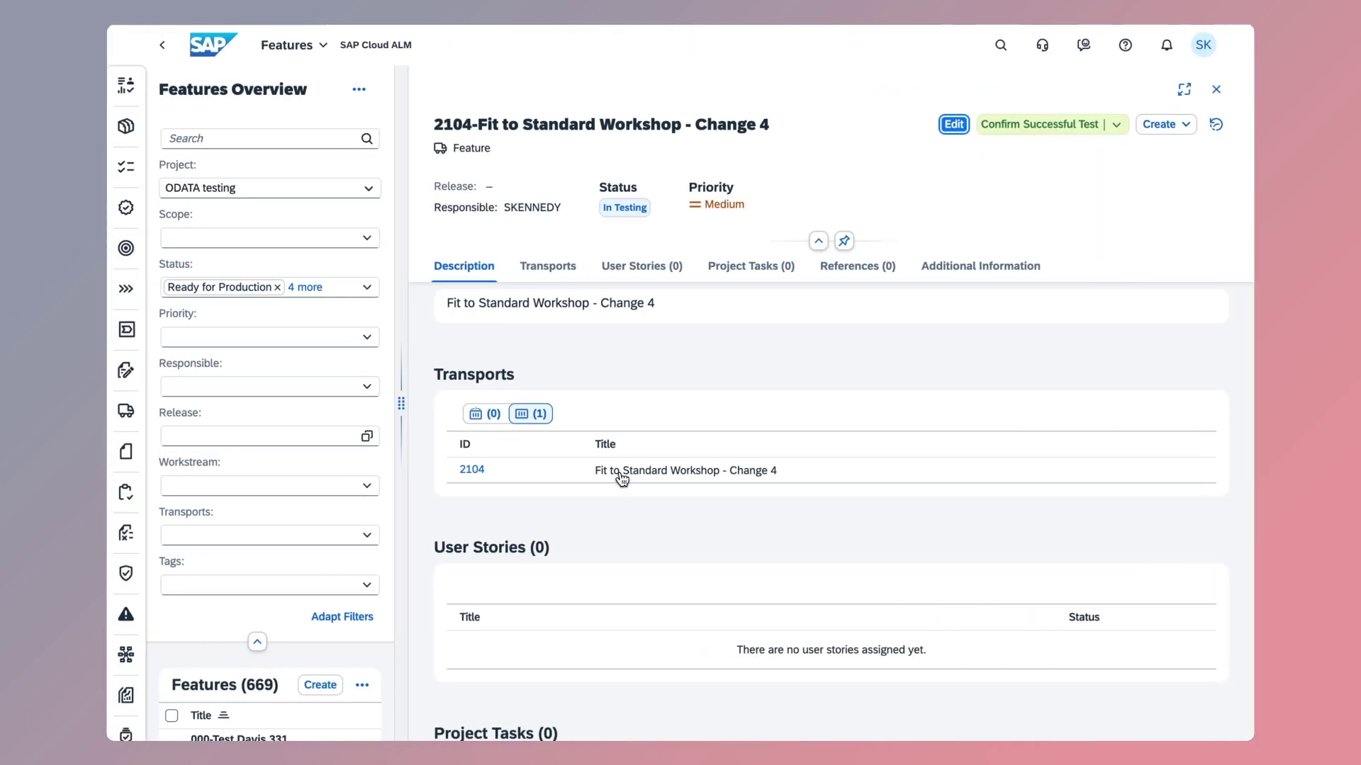
key("super+r")
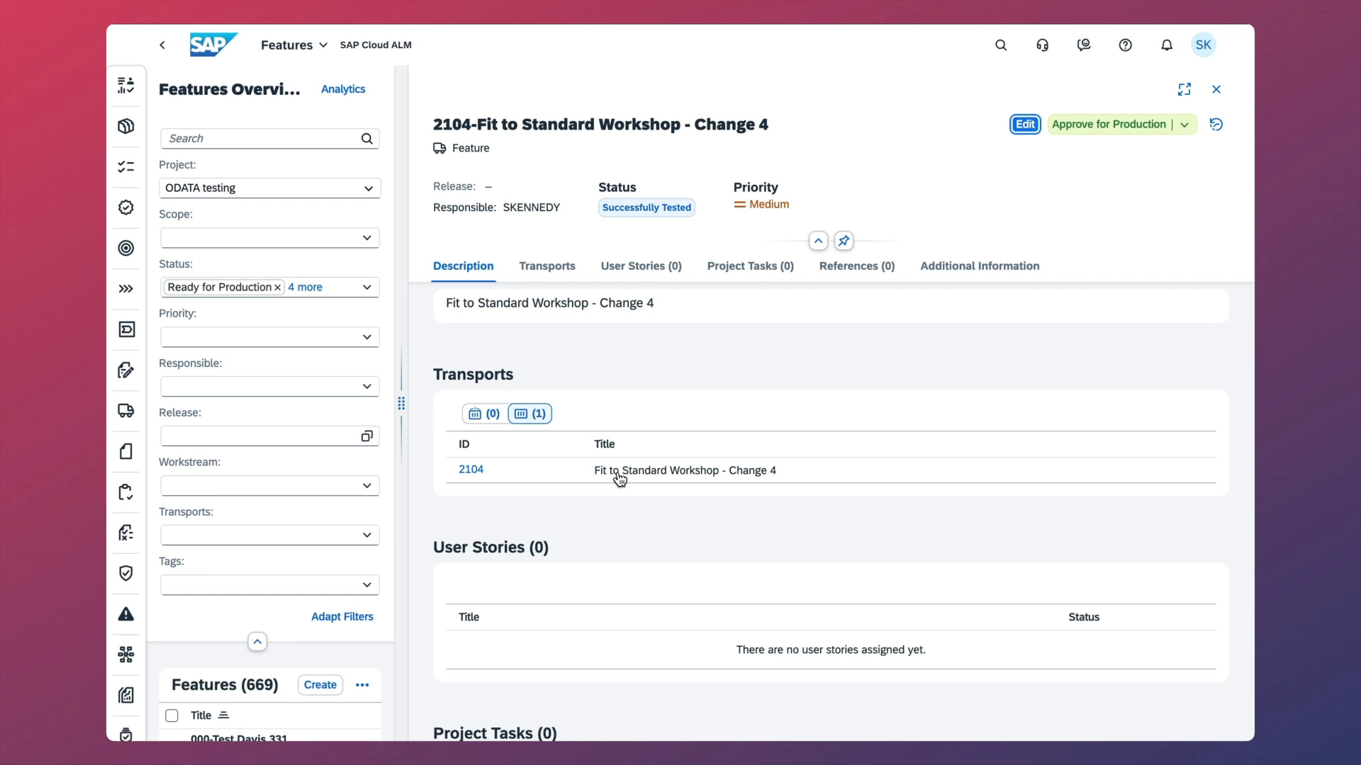
left_click(1098, 131)
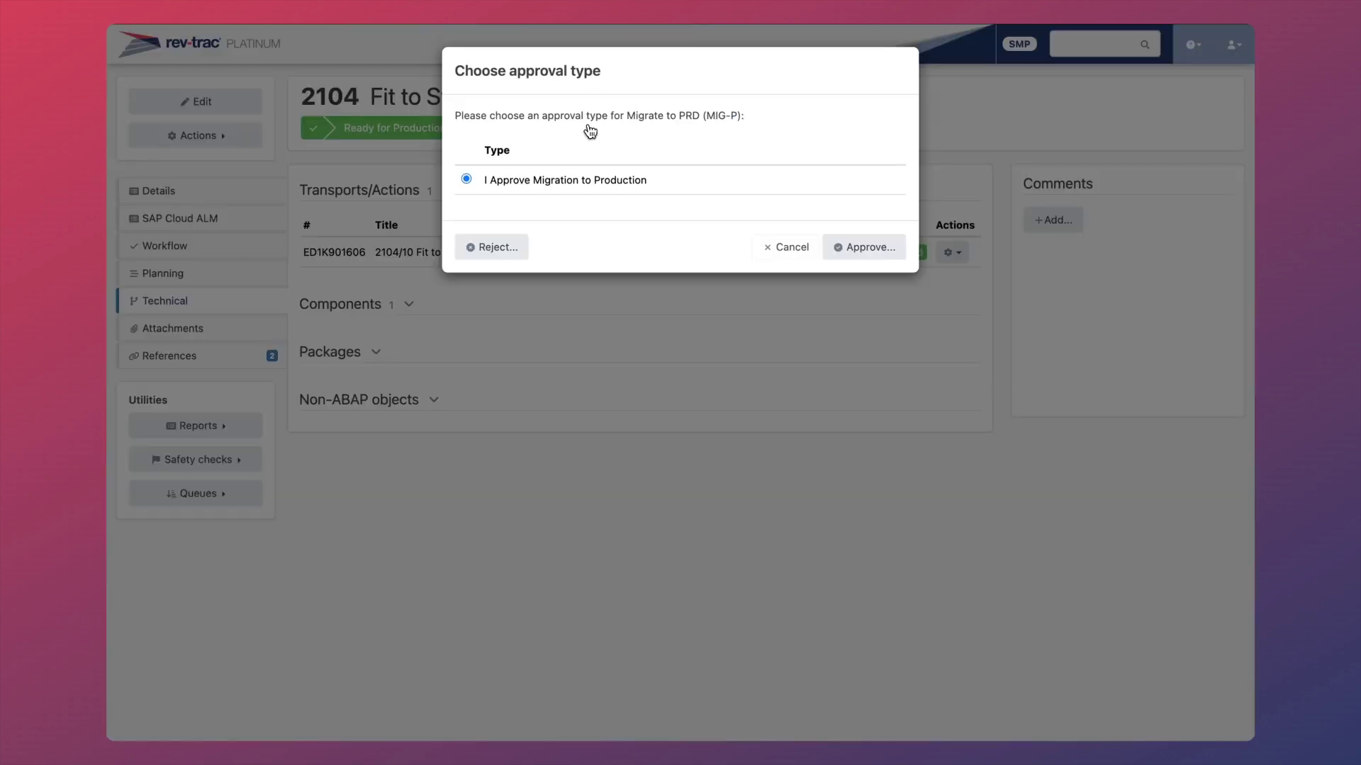
Sign the "I Approve Migration to Production" approval in Rev-Trac, accepting the post-approval actions and pre-approval checks.
left_click(856, 246)
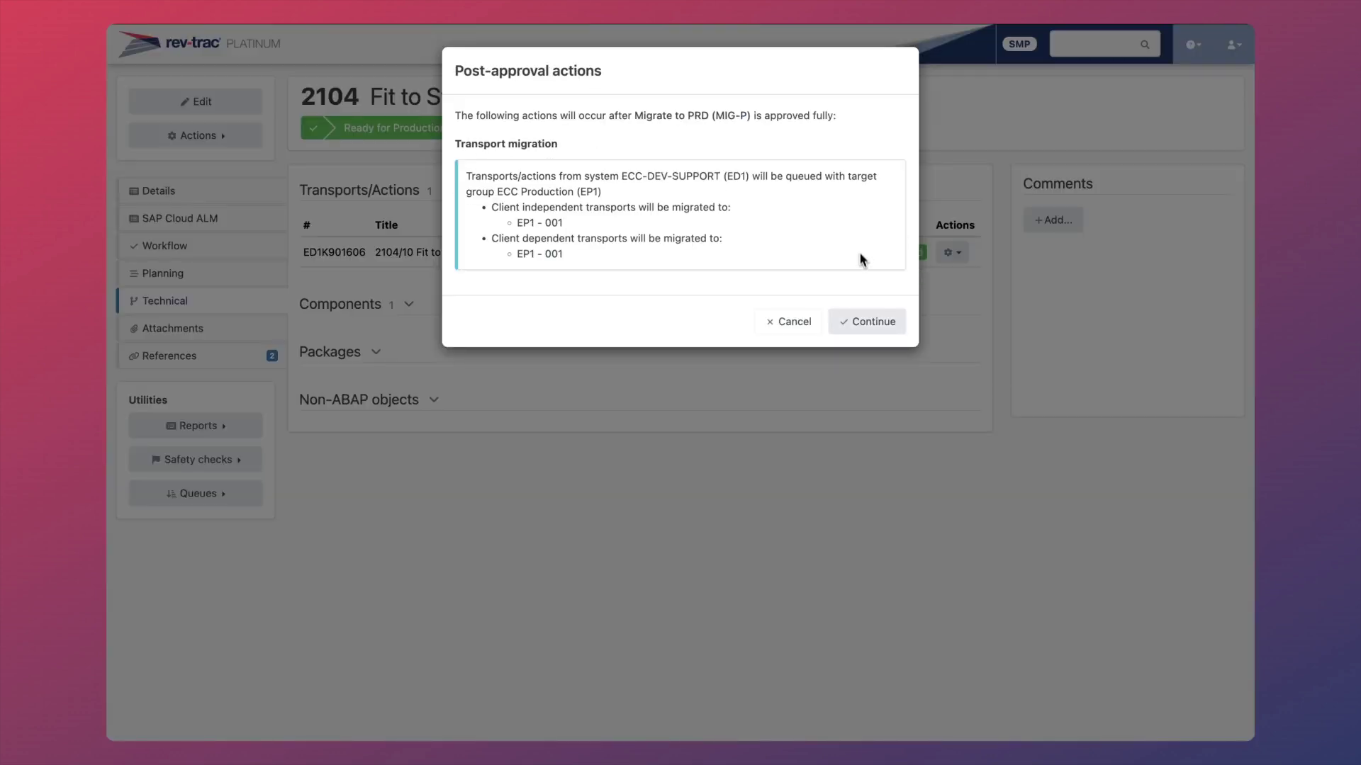
left_click(866, 322)
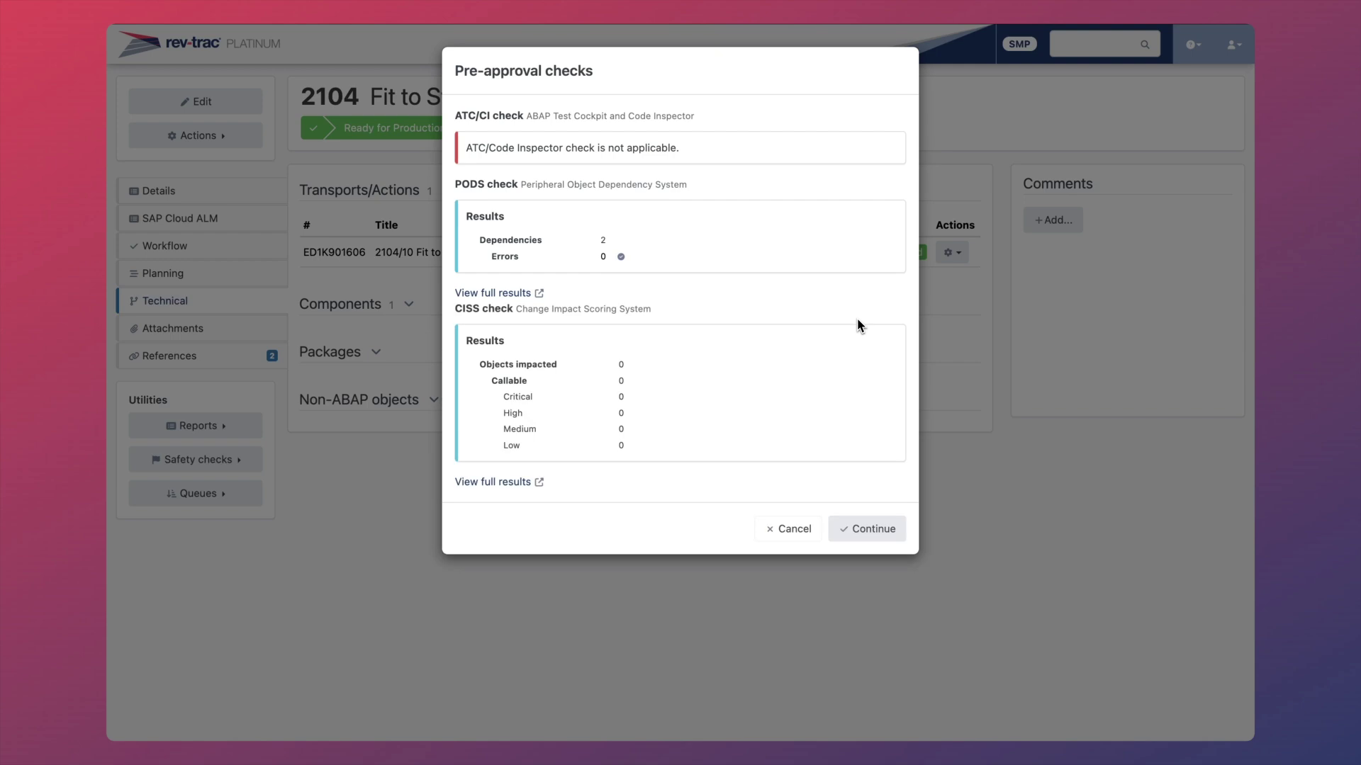
left_click(863, 529)
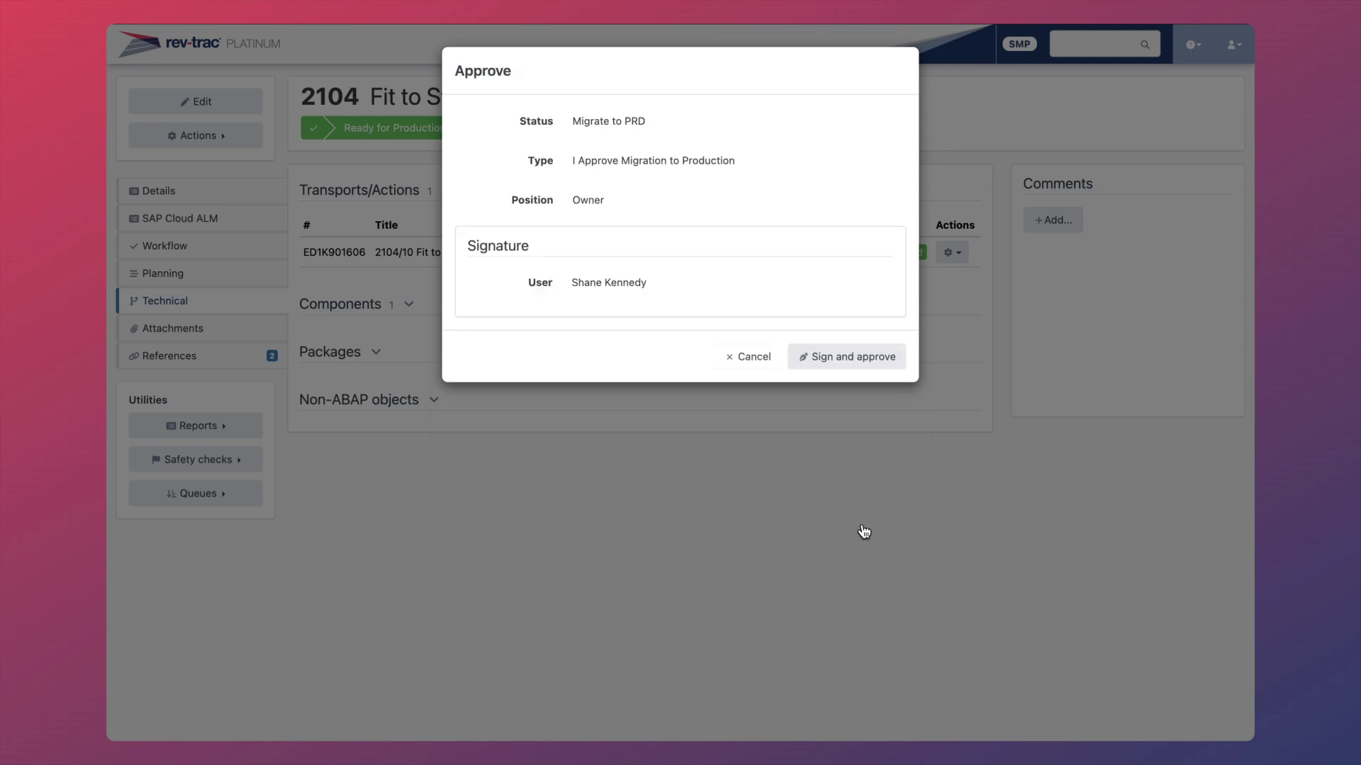
left_click(861, 373)
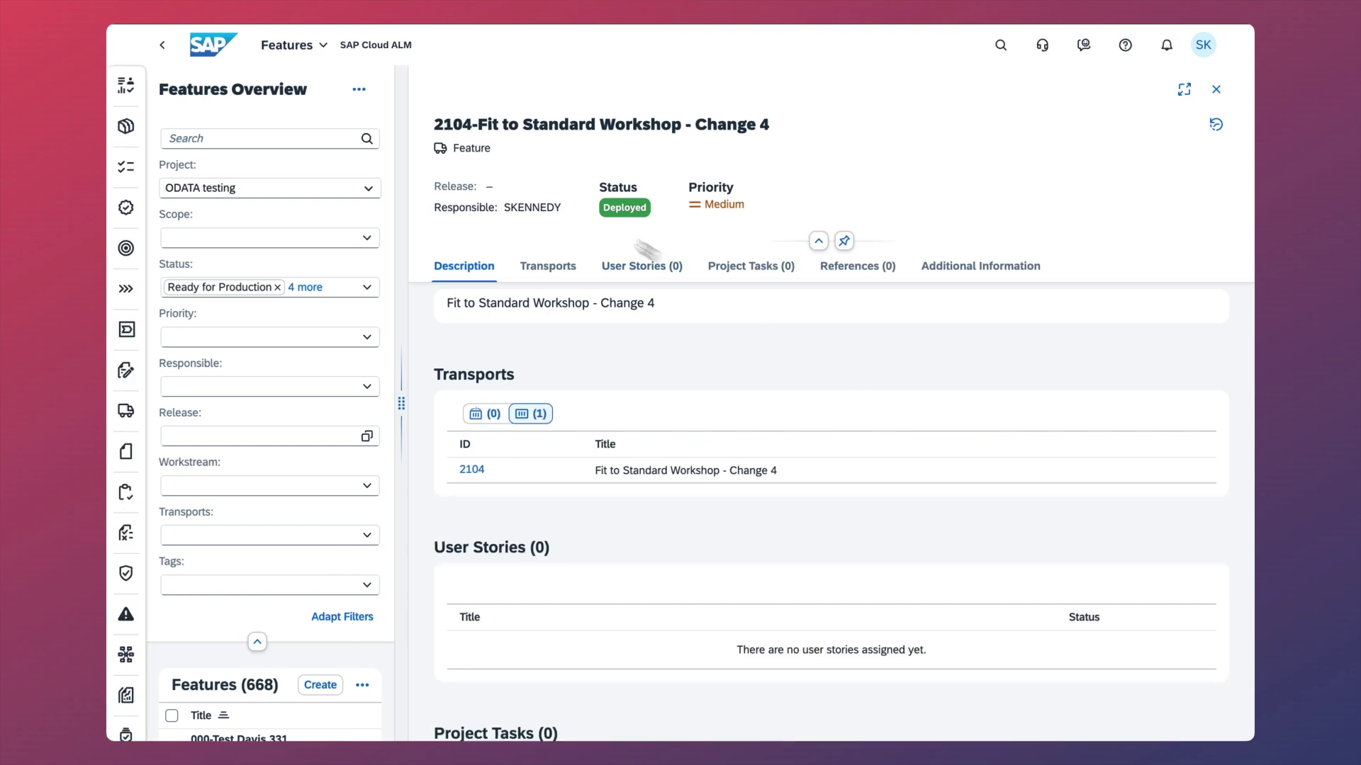
Open the Feature Traceability analytics for the ODATA testing project from the SAP Cloud ALM features overview.
left_click(357, 93)
left_click(351, 117)
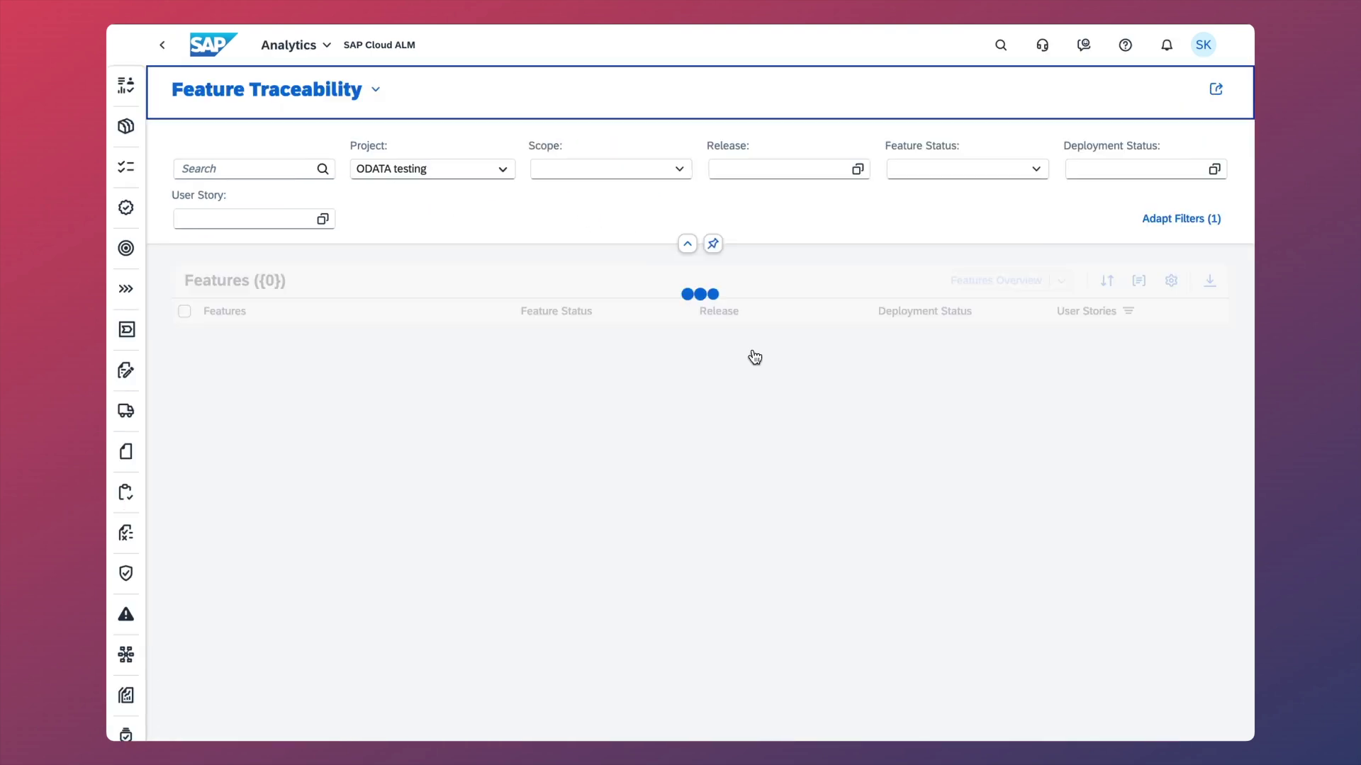